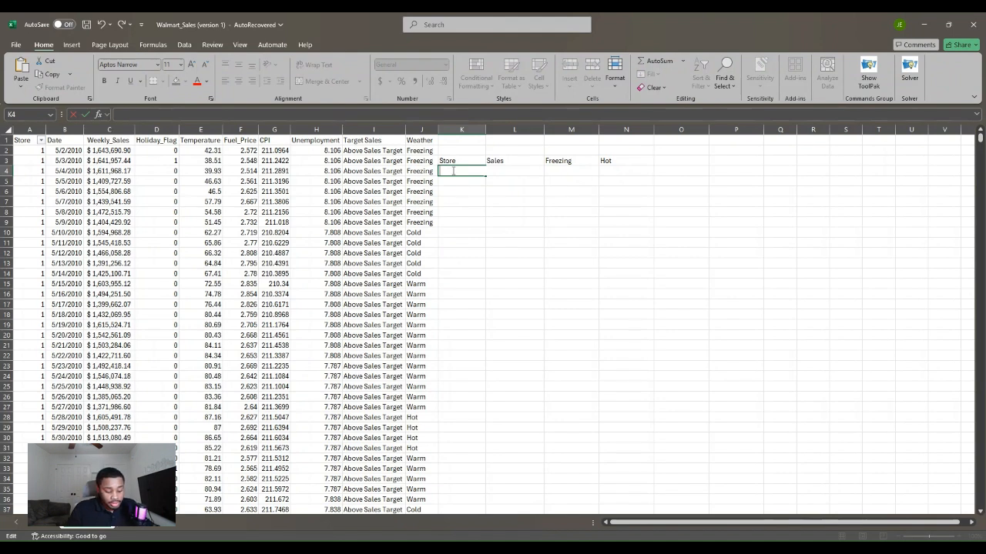
# Enter "Store 1" in K4 as the first label under the Store heading of the summary table.
pyautogui.write('Stor')
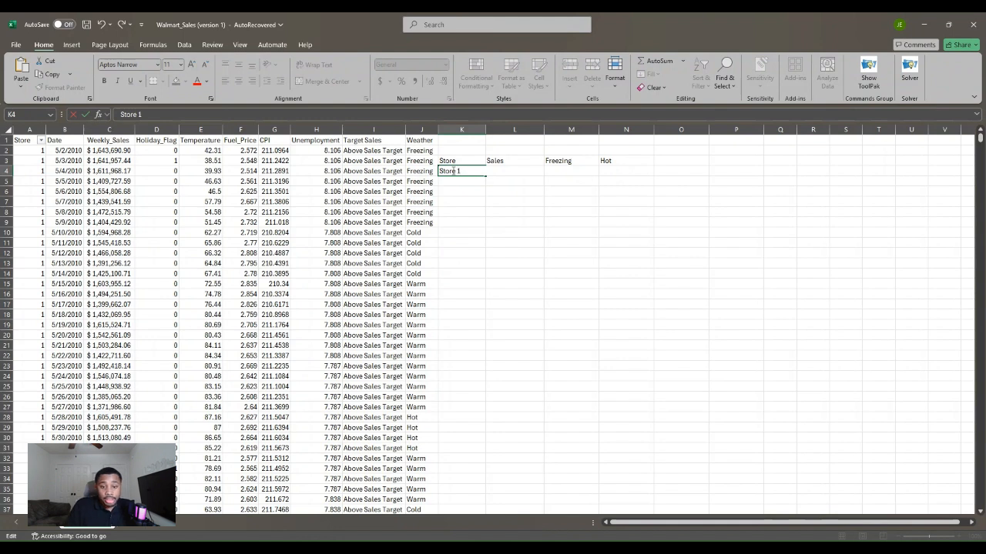
pyautogui.write('e 1')
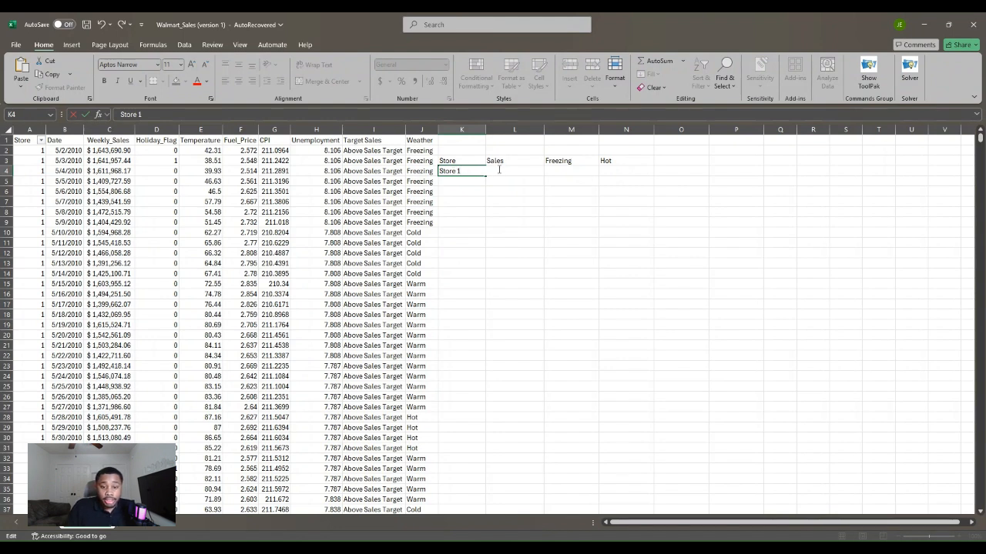
pyautogui.click(495, 169)
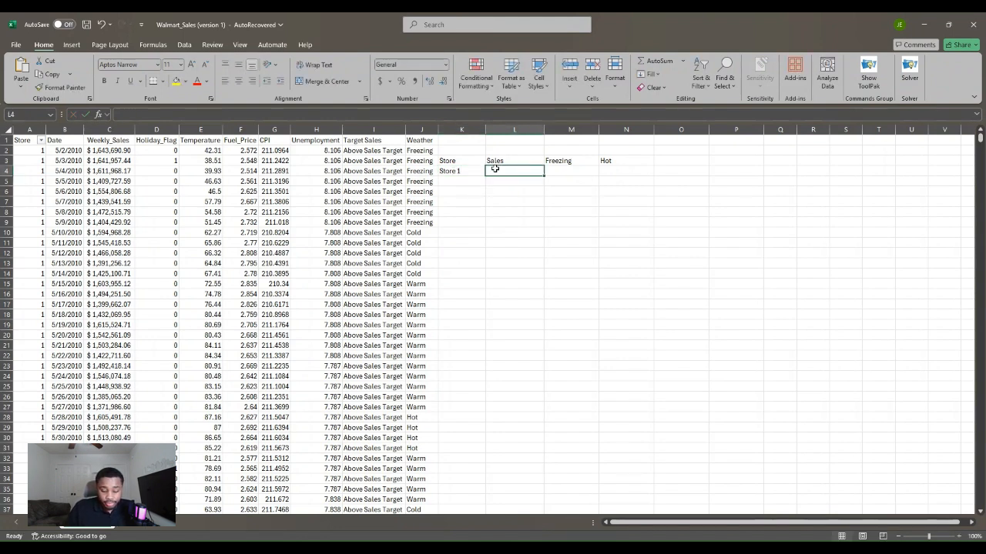
# Total store 1's weekly sales in L4 with =SUMIF(A:A,1,C:C) and format the result in dollar accounting format.
pyautogui.write('=s')
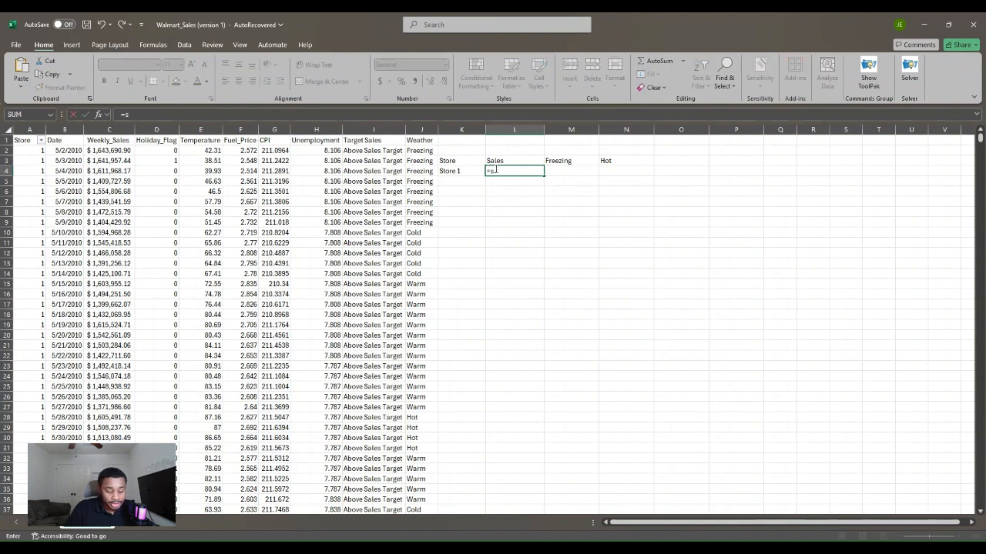
pyautogui.write('unm')
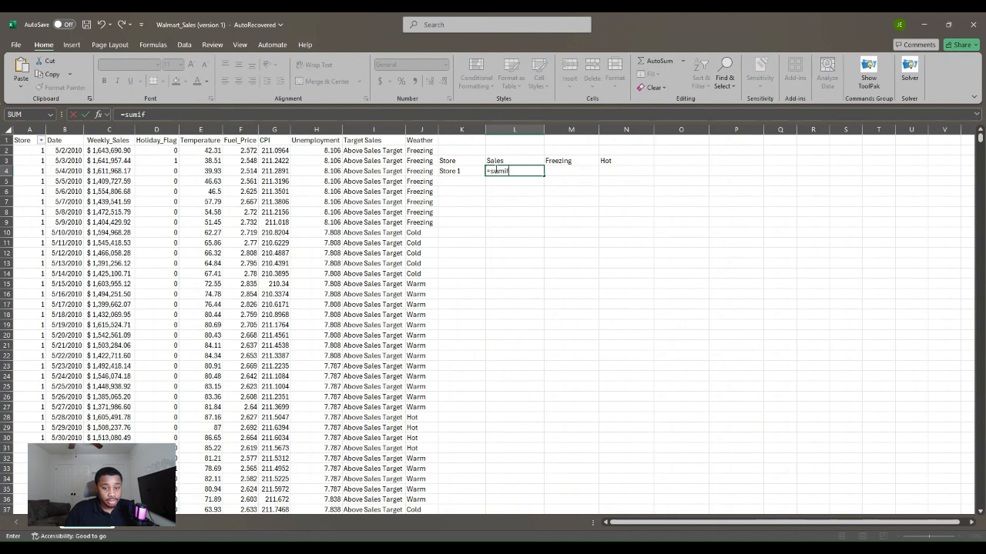
pyautogui.write('if')
pyautogui.press('Tab')
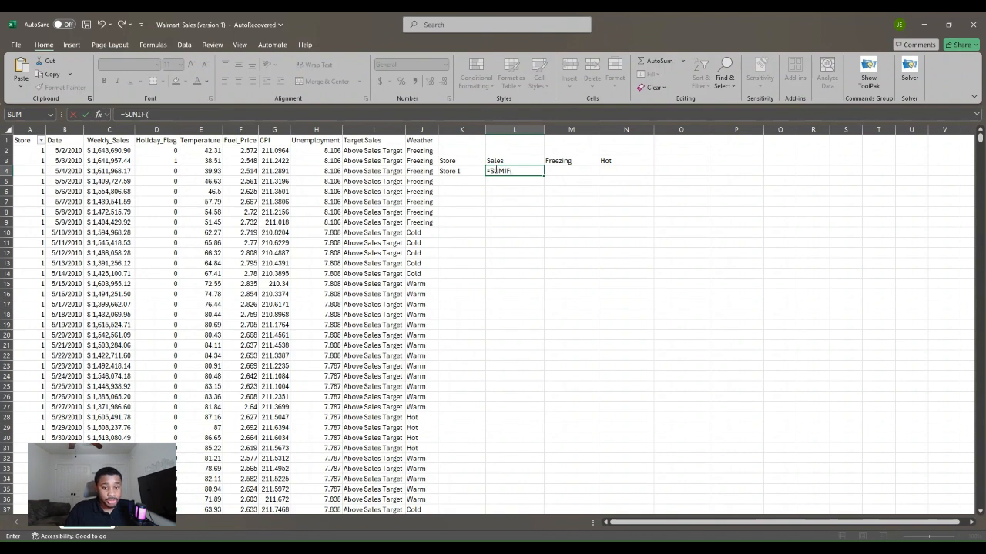
pyautogui.click(31, 130)
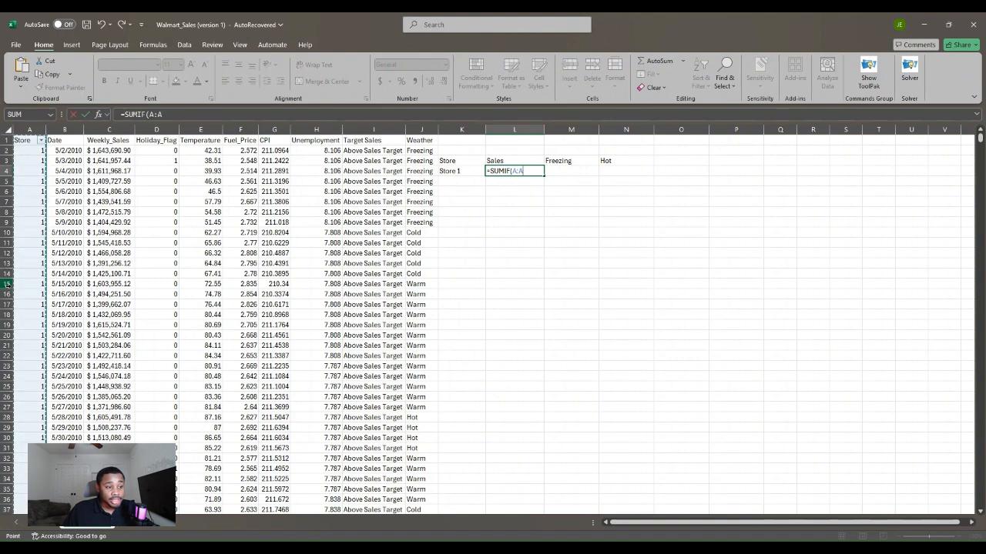
pyautogui.scroll(-7, 15, 335)
pyautogui.scroll(7, 16, 335)
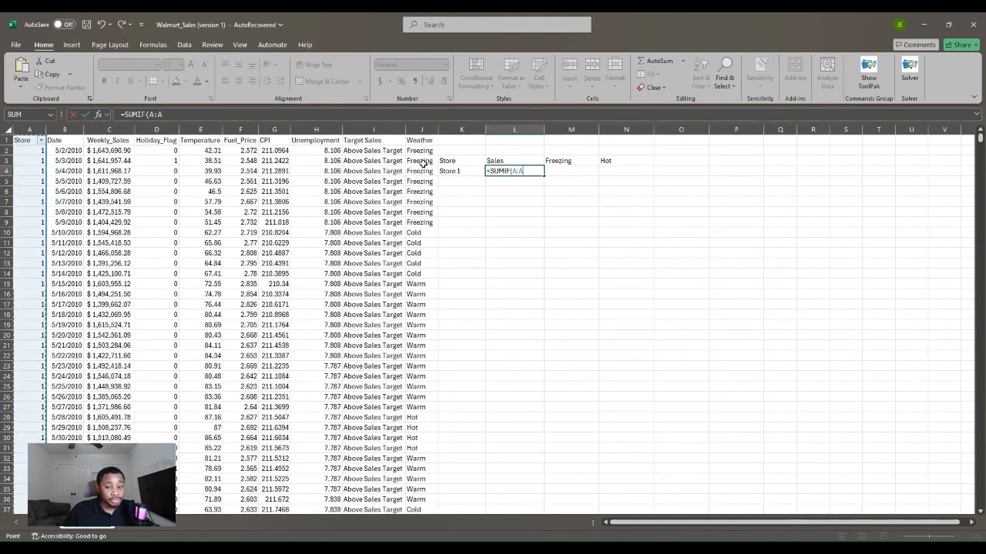
pyautogui.write(',')
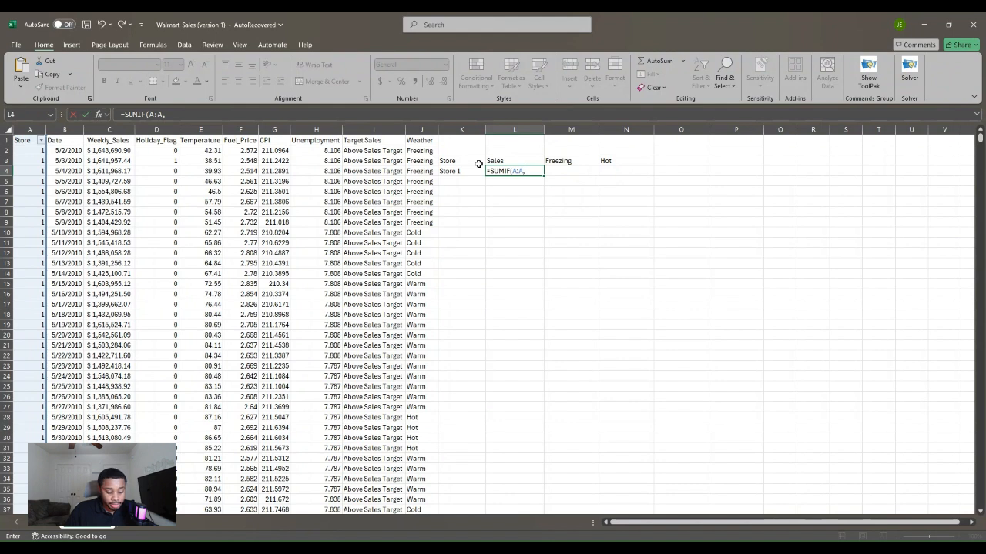
pyautogui.write('1,')
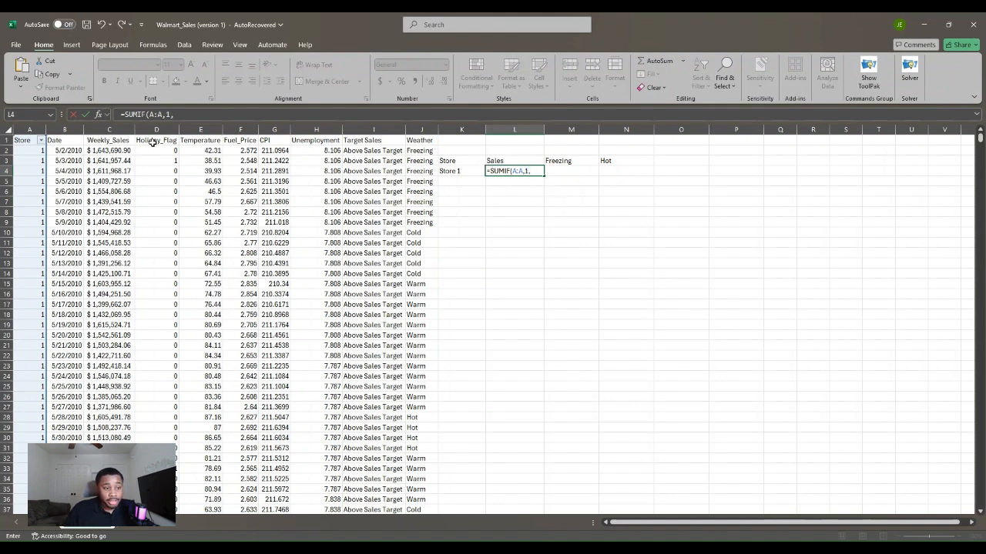
pyautogui.click(120, 129)
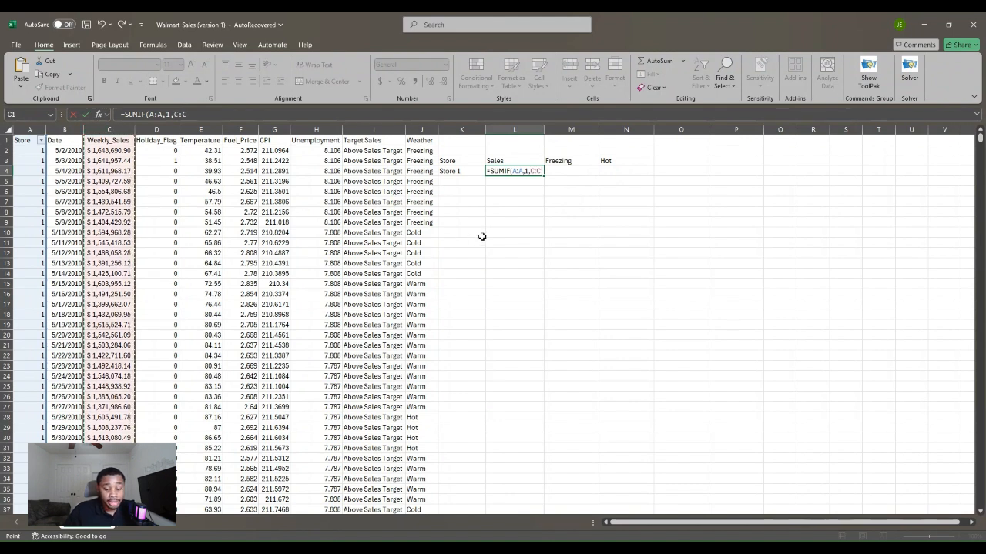
pyautogui.press('Return')
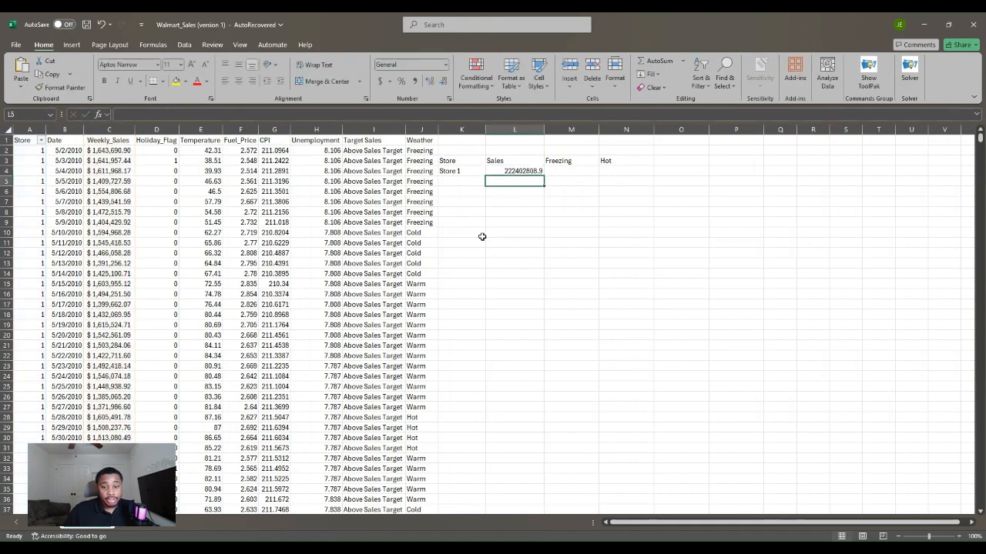
pyautogui.click(519, 171)
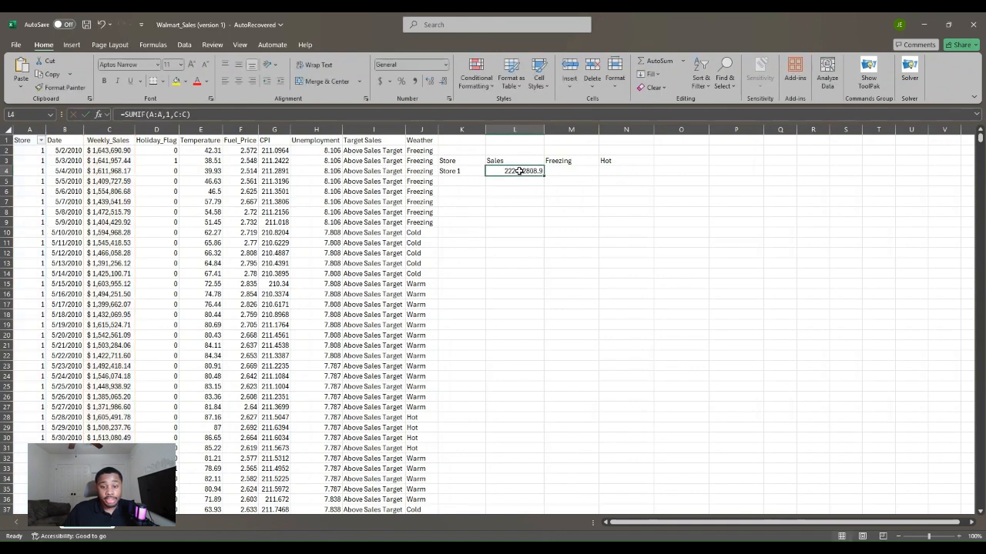
pyautogui.click(379, 81)
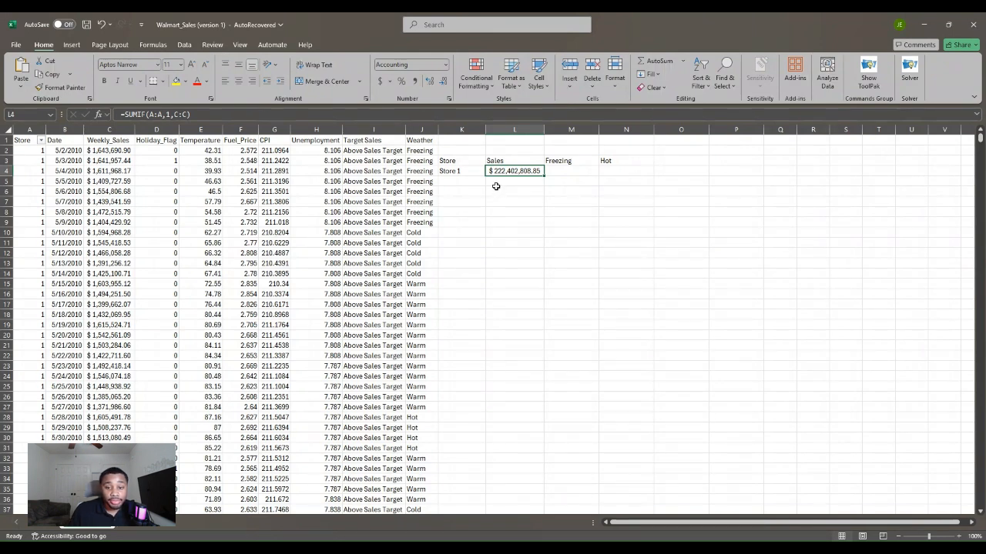
# Label K5 "Store 2", copy the L4 formula down to L5 and change it to =SUMIF(A:A,2,C:C).
pyautogui.doubleClick(466, 179)
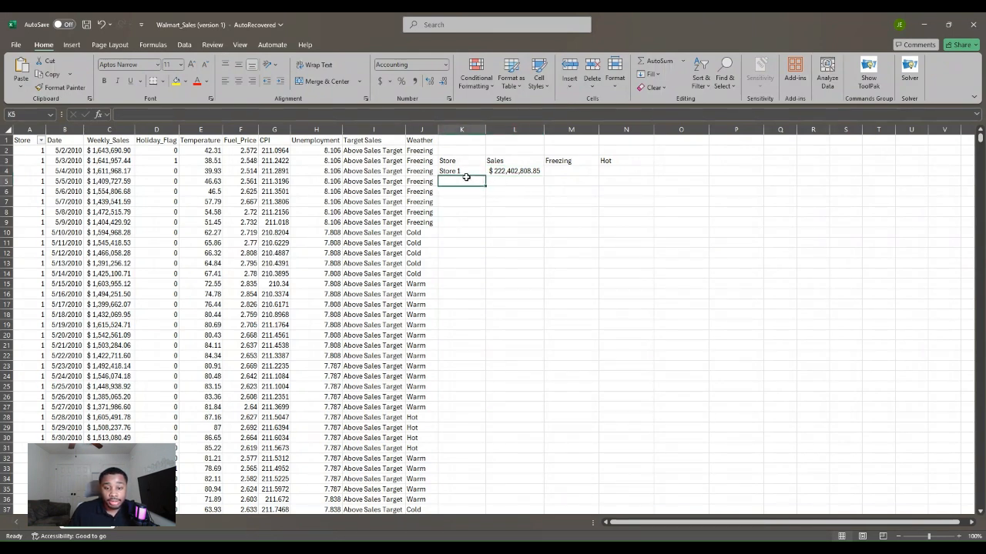
pyautogui.write('Store 2')
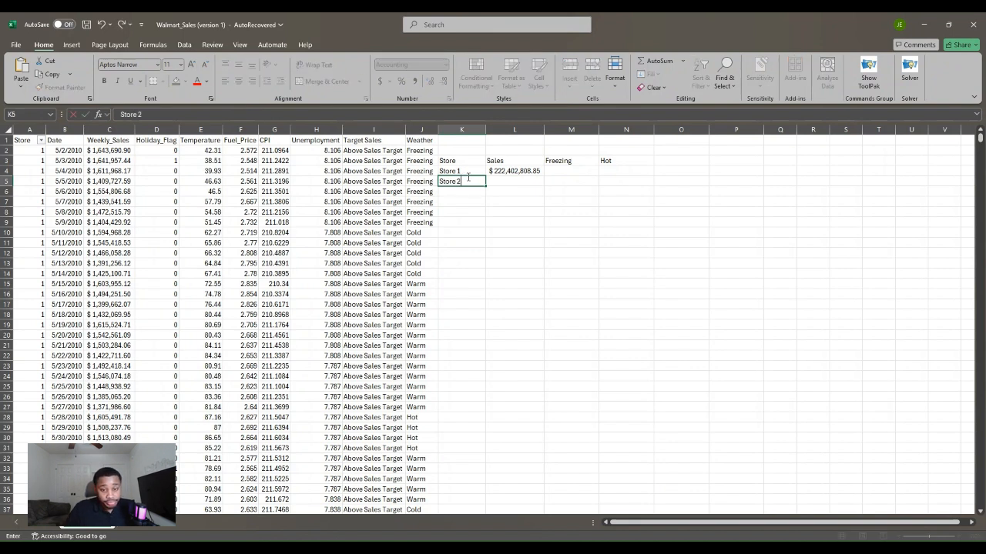
pyautogui.click(515, 171)
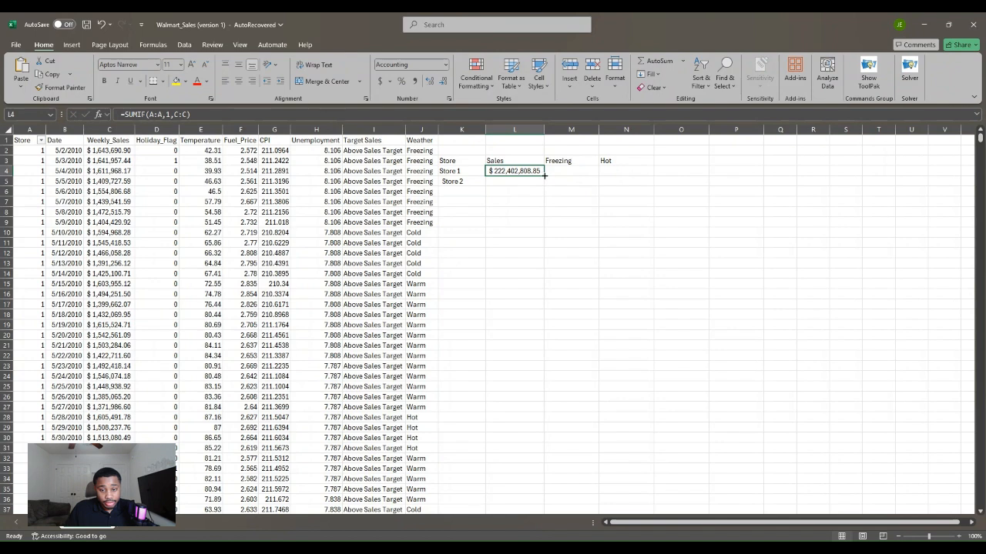
pyautogui.moveTo(544, 175); pyautogui.dragTo(543, 185)
pyautogui.doubleClick(540, 183)
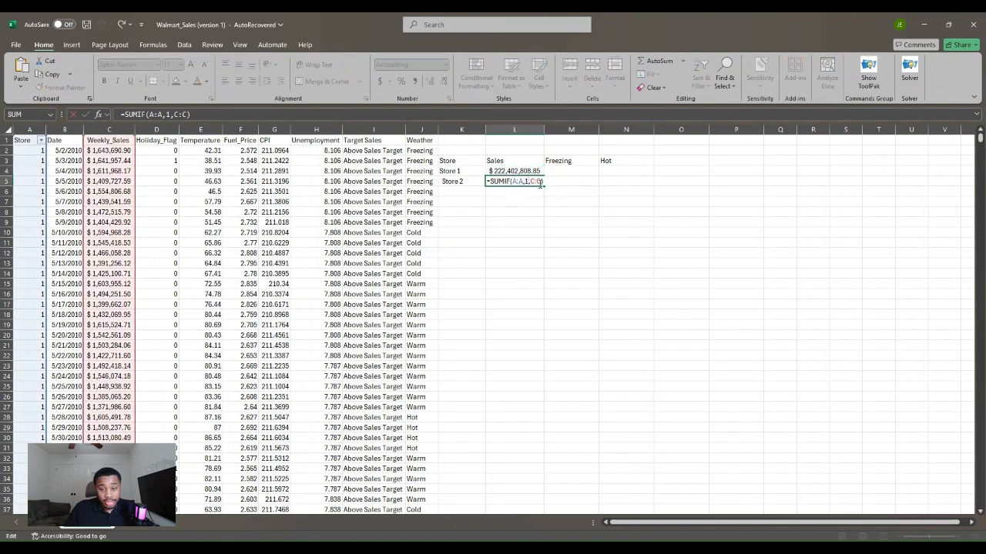
pyautogui.press('BackSpace')
pyautogui.write('2')
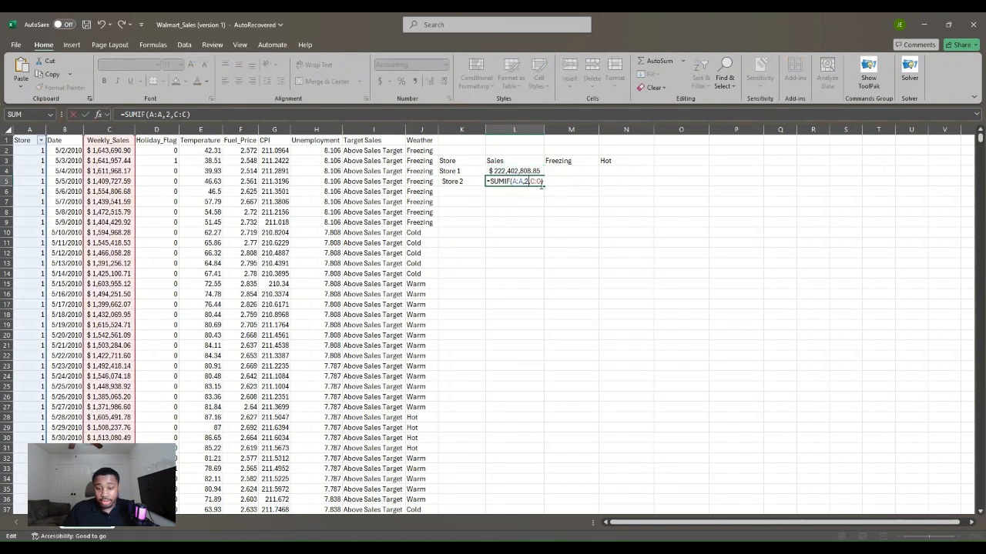
pyautogui.press('Return')
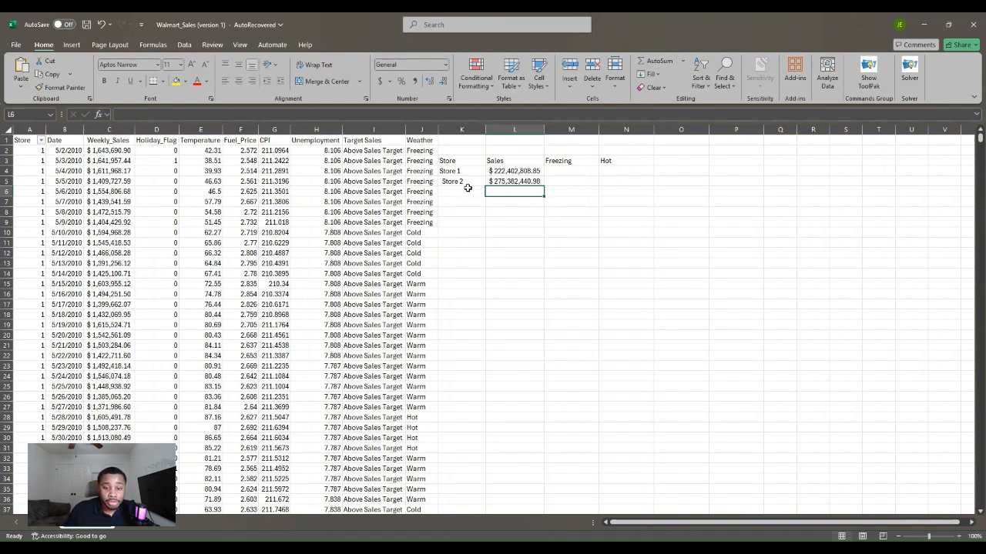
# Begin a SUMIFS formula in M4 under Freezing with the Weekly_Sales column C:C as the sum range.
pyautogui.click(555, 170)
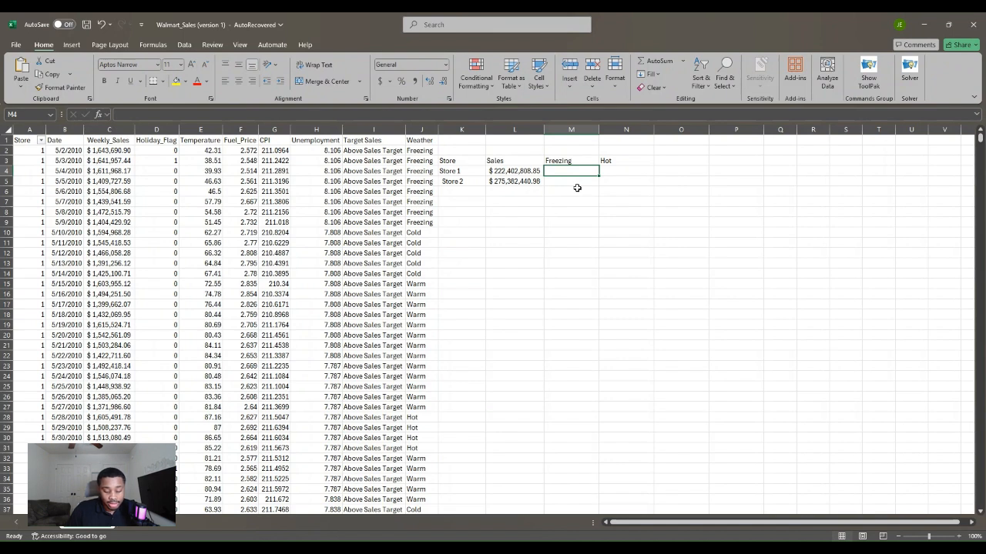
pyautogui.write('=1')
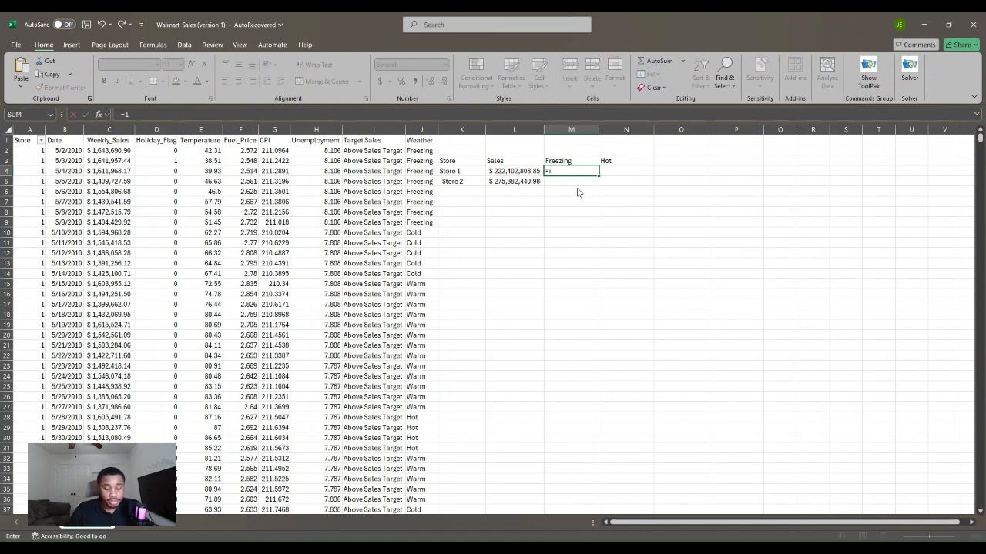
pyautogui.write('f')
pyautogui.press('BackSpace')
pyautogui.press('BackSpace')
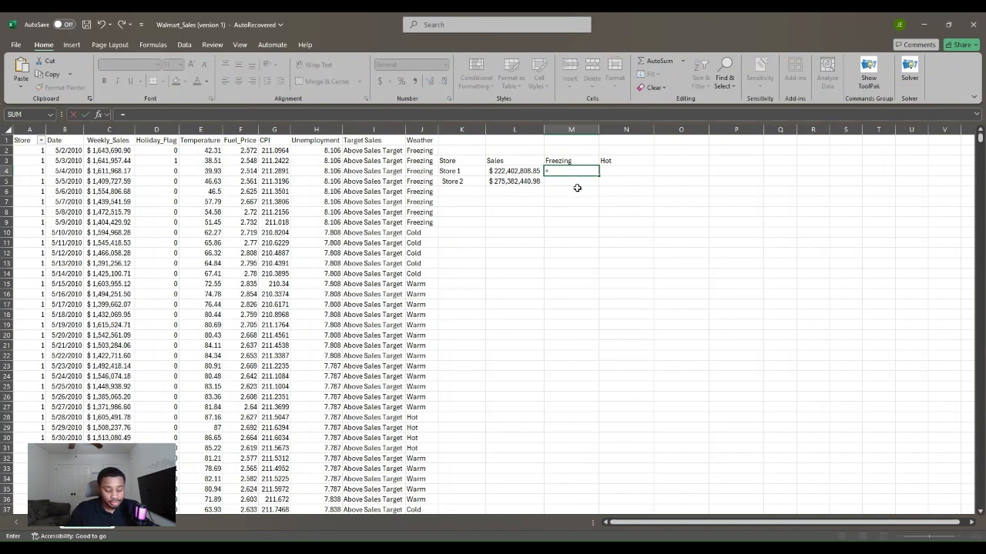
pyautogui.write('sum')
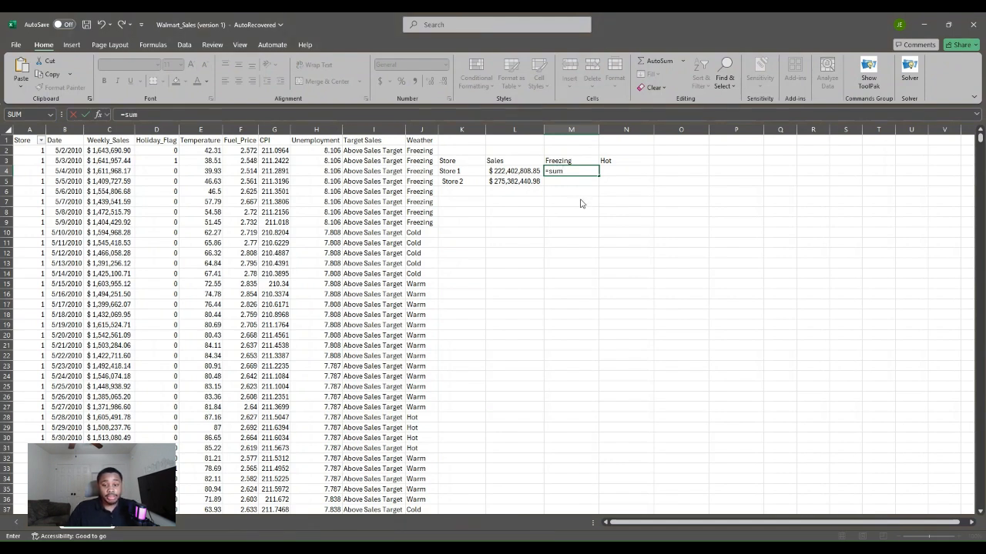
pyautogui.write('ifs')
pyautogui.press('Tab')
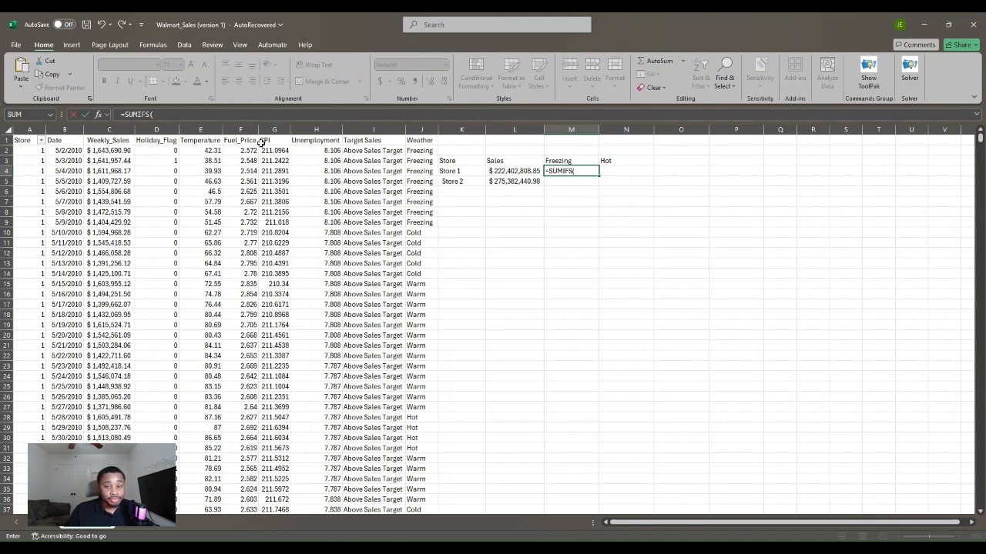
pyautogui.click(110, 130)
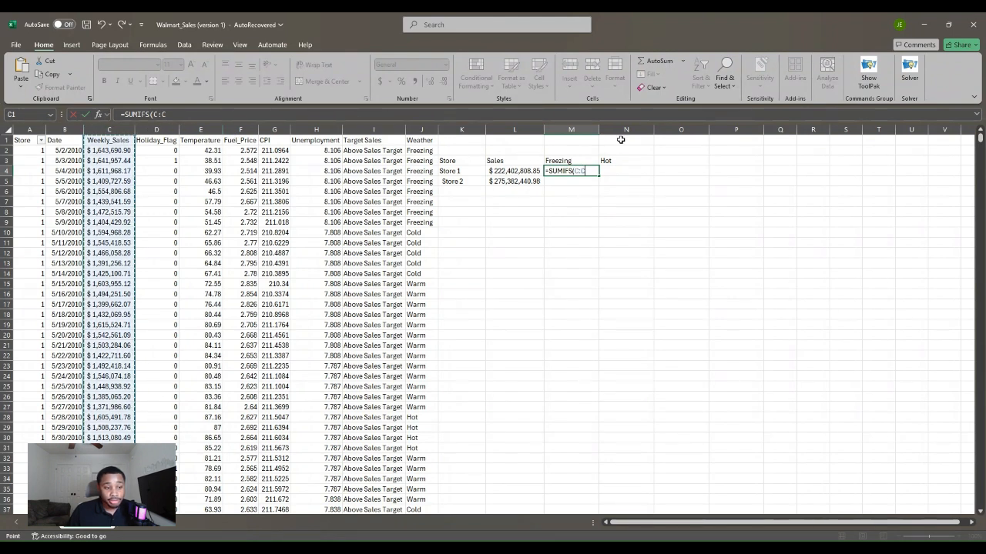
pyautogui.write(',')
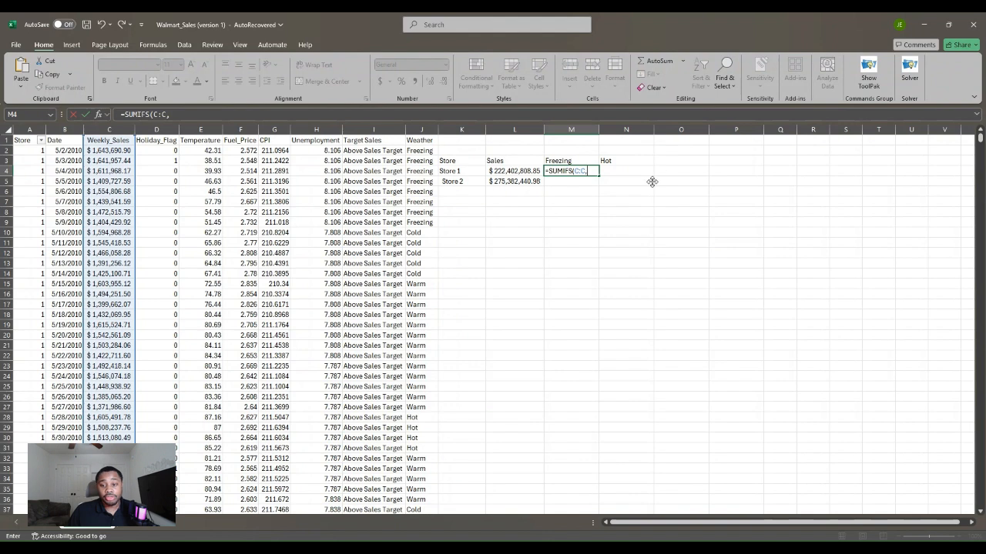
# Complete the M4 formula with weather and store criteria as =SUMIFS(C:C,J:J,J2,A:A,A2).
pyautogui.click(414, 130)
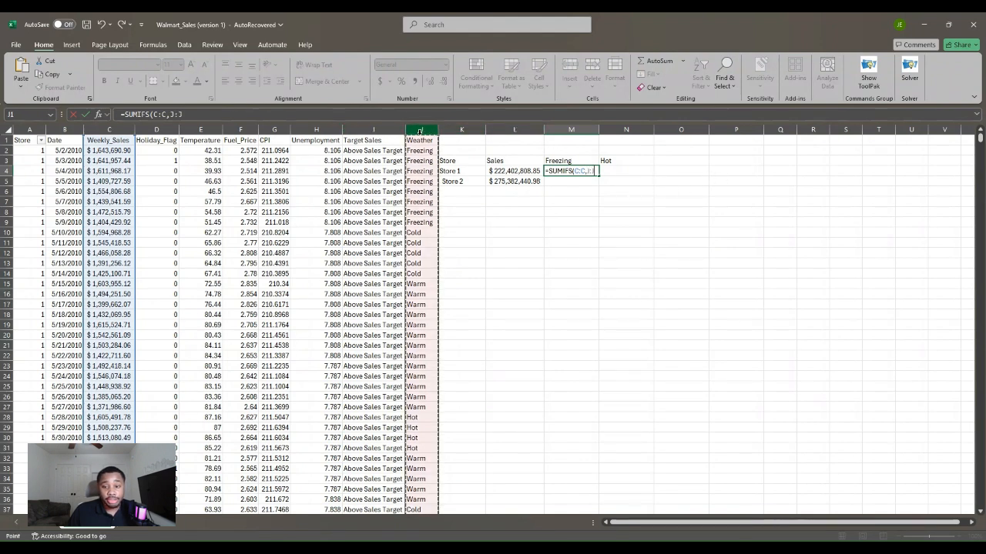
pyautogui.write(',')
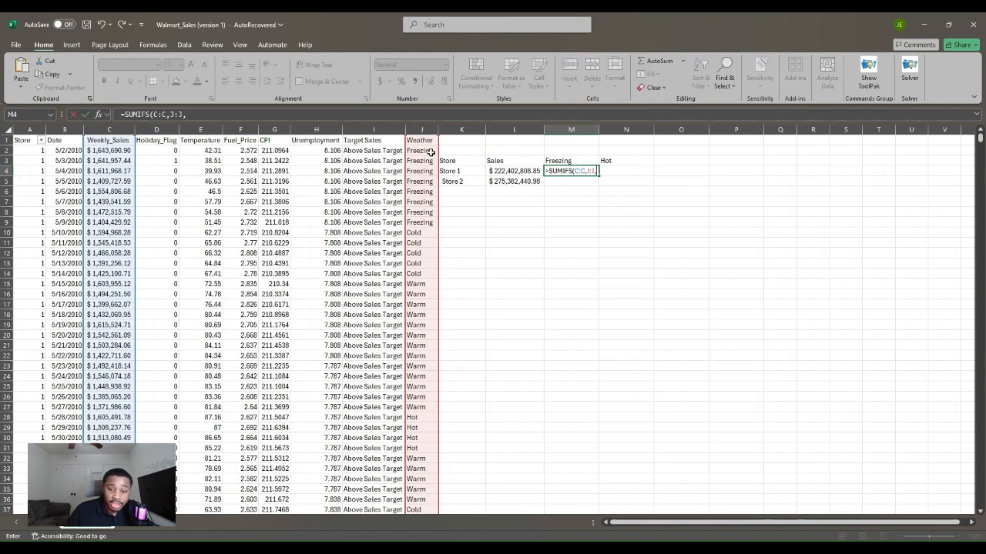
pyautogui.click(430, 152)
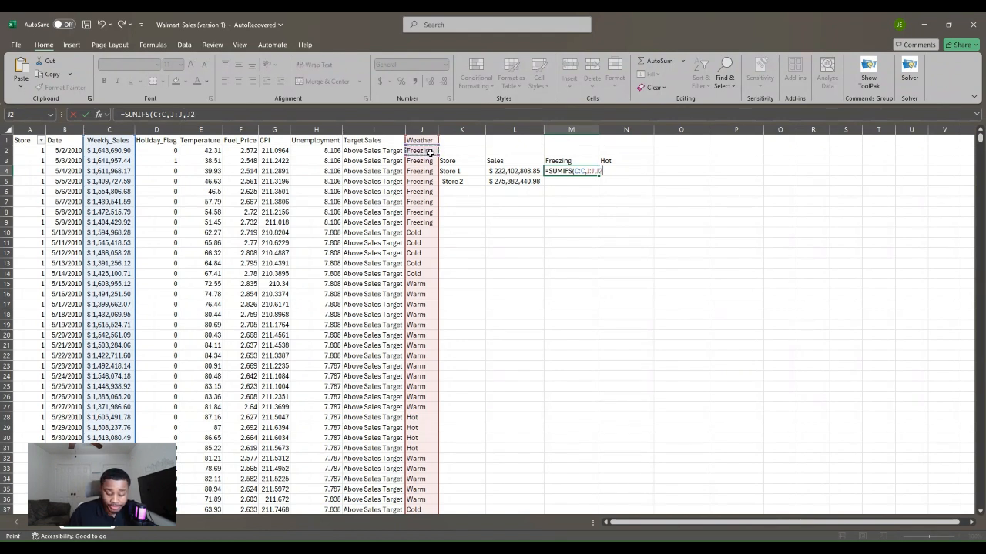
pyautogui.write(',')
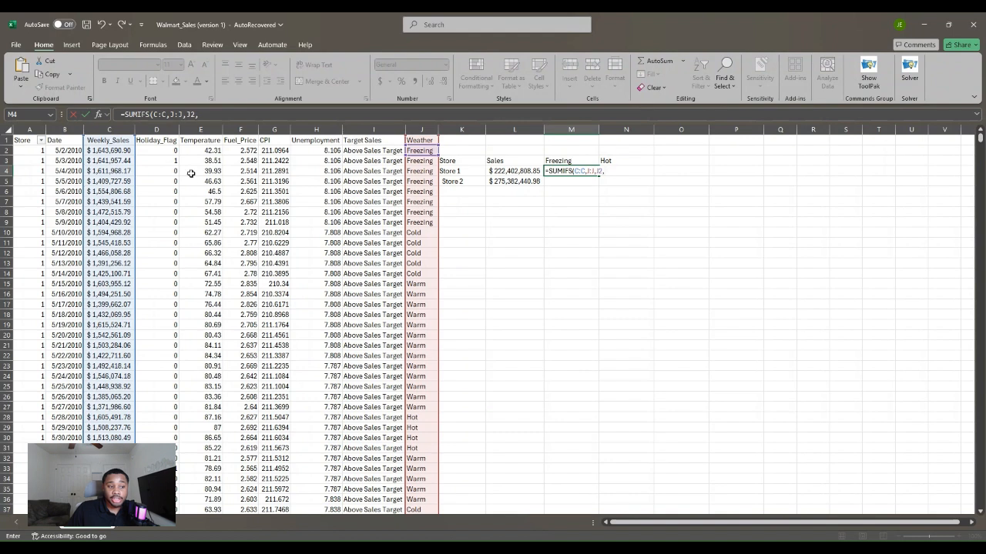
pyautogui.click(31, 129)
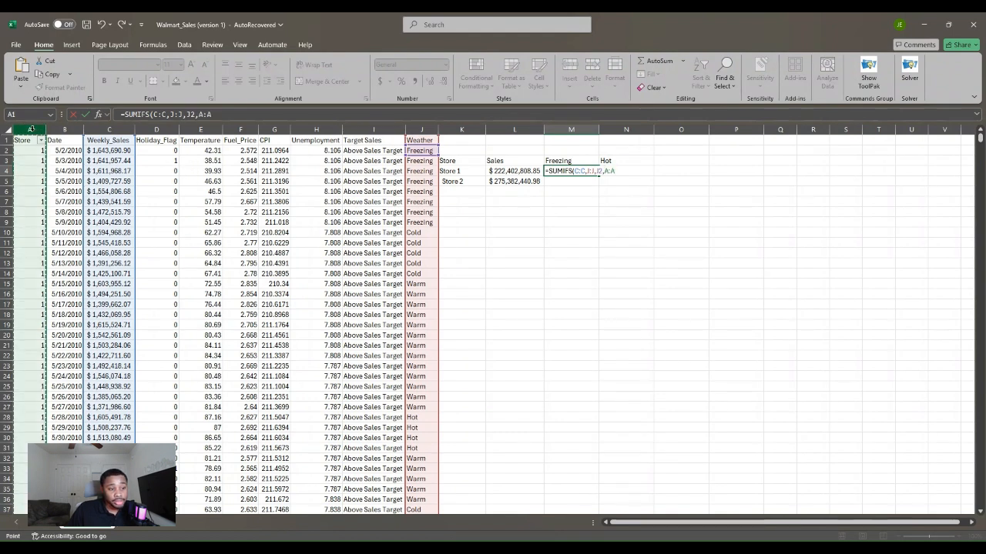
pyautogui.write(',')
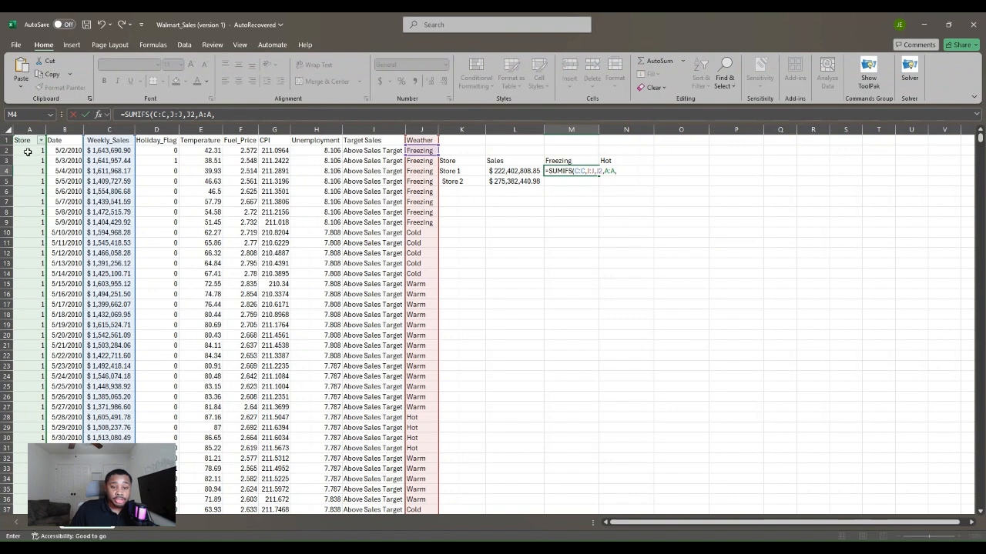
pyautogui.click(29, 151)
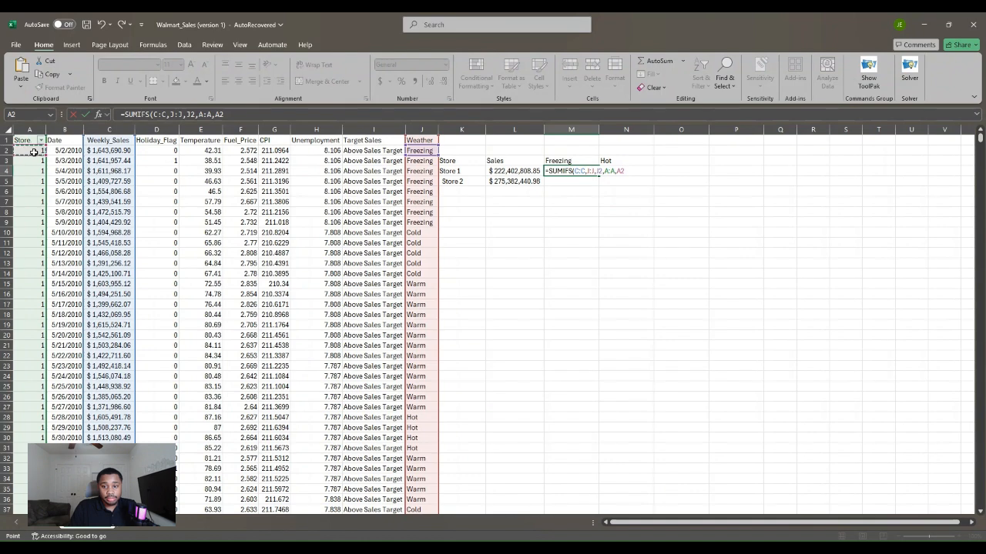
pyautogui.write(')')
pyautogui.press('Return')
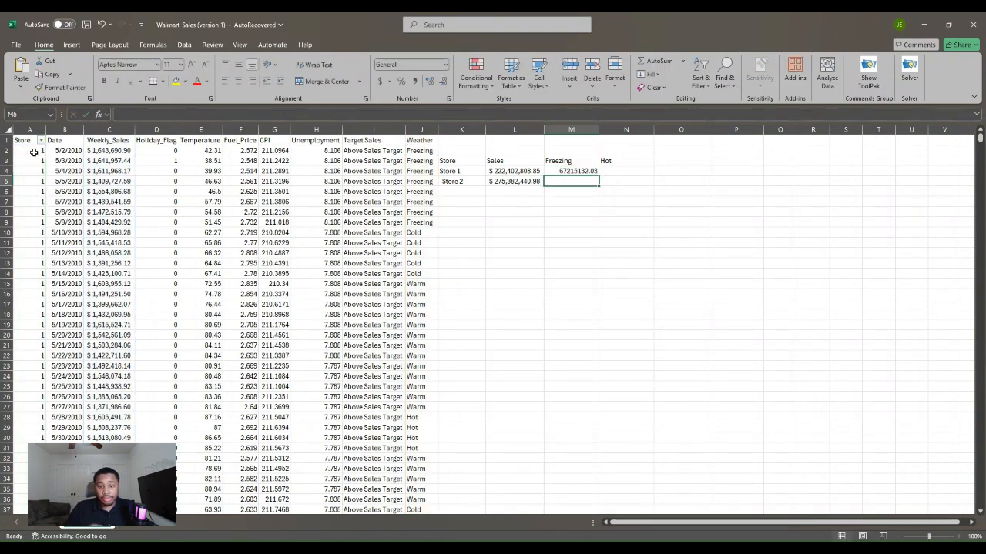
# Apply dollar accounting format to M4 and copy its SUMIFS formula down to M5.
pyautogui.click(577, 171)
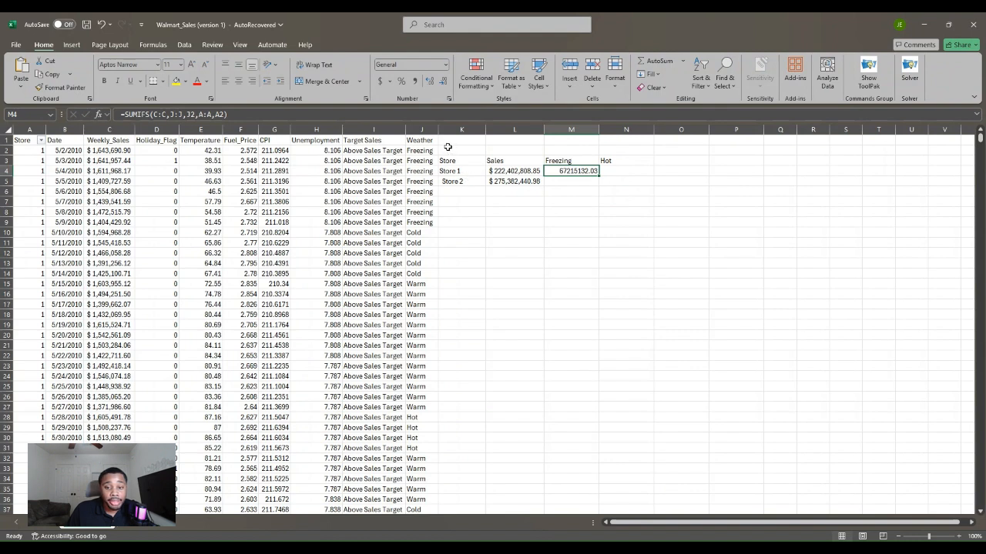
pyautogui.click(380, 82)
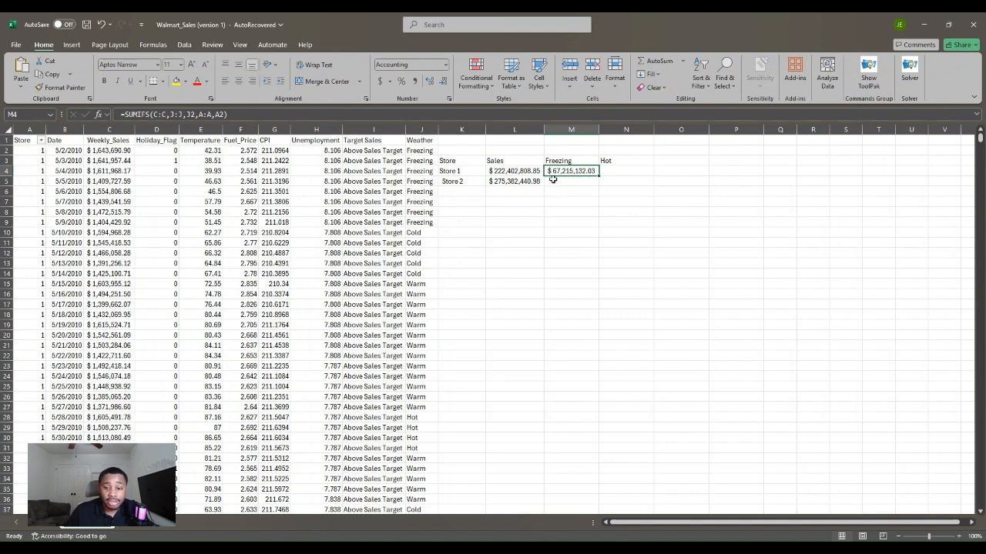
pyautogui.moveTo(598, 176); pyautogui.dragTo(592, 181)
# Replace the store criterion in M5 with a store 2 cell, making the formula =SUMIFS(C:C,J:J,J3,A:A,A158).
pyautogui.doubleClick(591, 182)
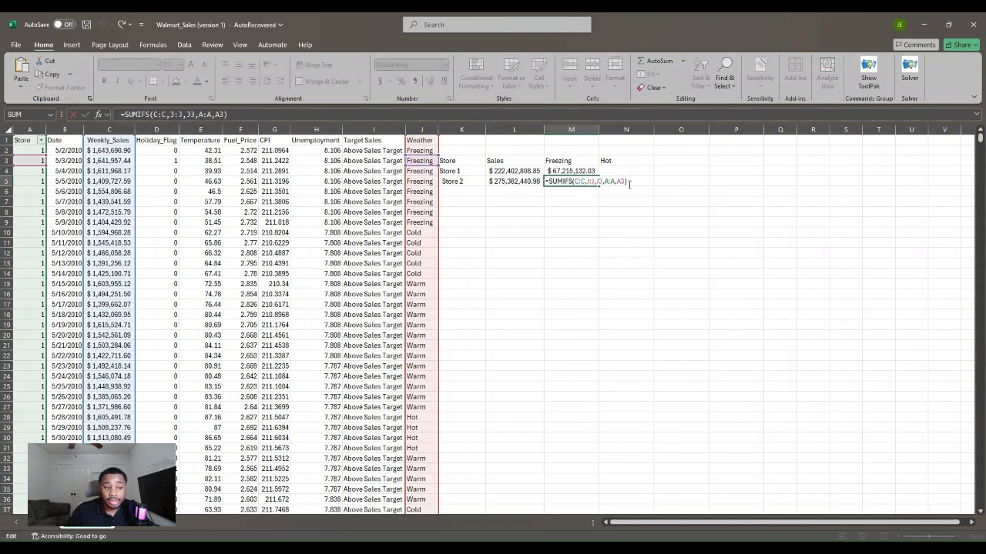
pyautogui.press('BackSpace')
pyautogui.press('BackSpace')
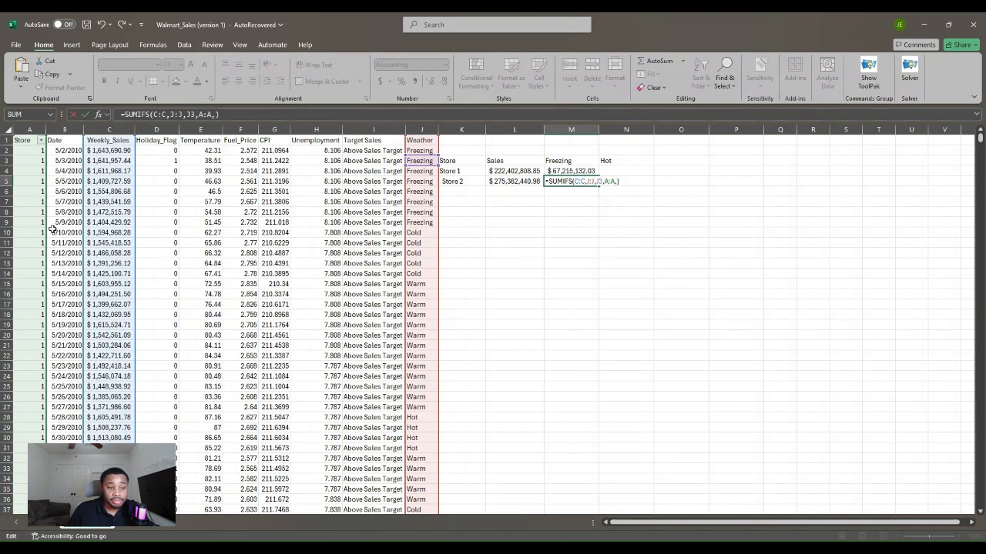
pyautogui.scroll(-12, 35, 254)
pyautogui.scroll(-20, 39, 344)
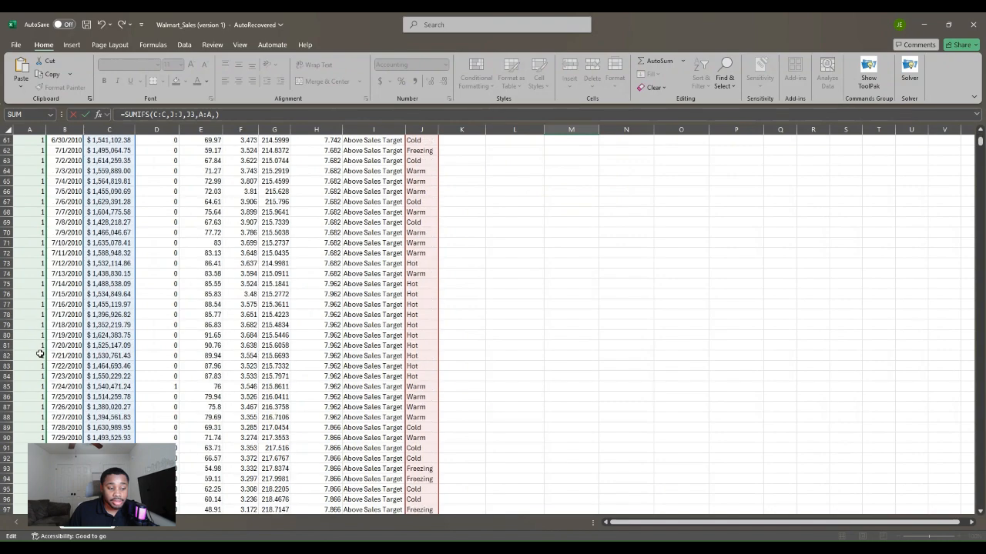
pyautogui.click(39, 307)
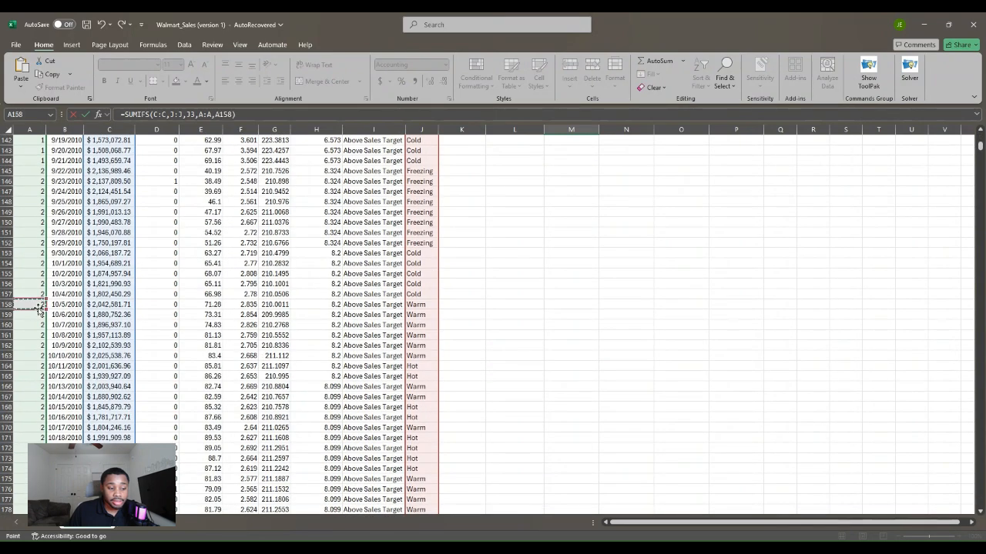
pyautogui.press('Return')
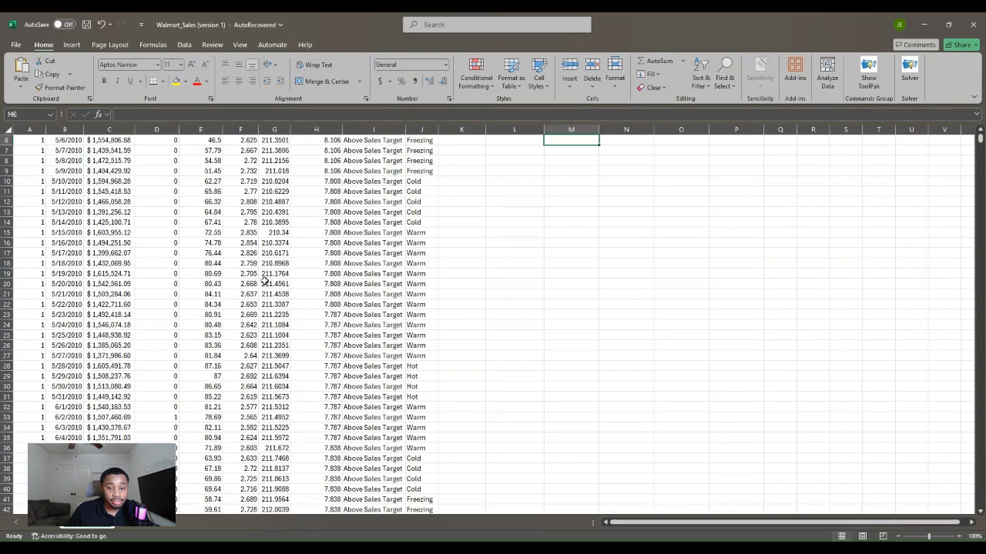
# Begin a SUMIFS formula in N4 under Hot with the Weekly_Sales column C:C as the sum range.
pyautogui.click(609, 172)
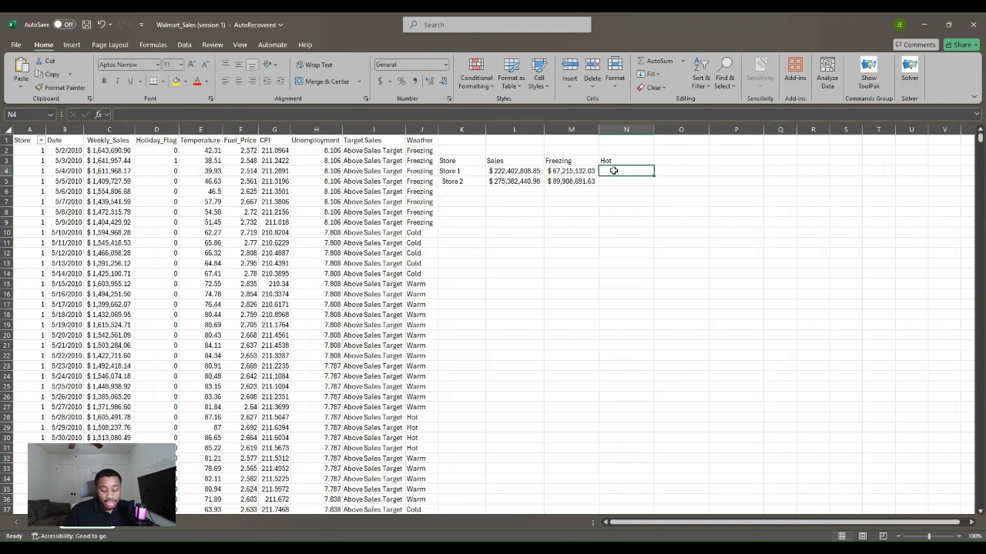
pyautogui.write('=')
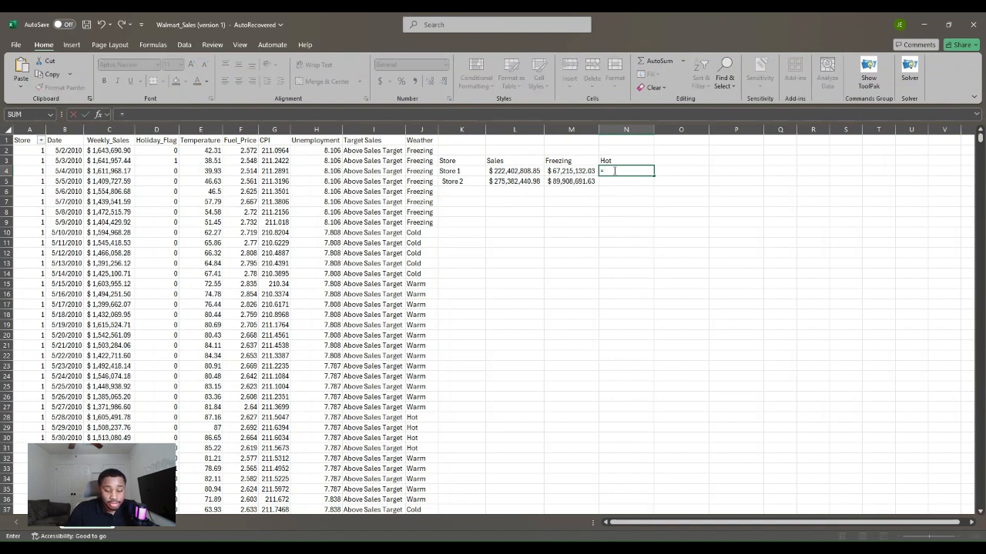
pyautogui.write('sum')
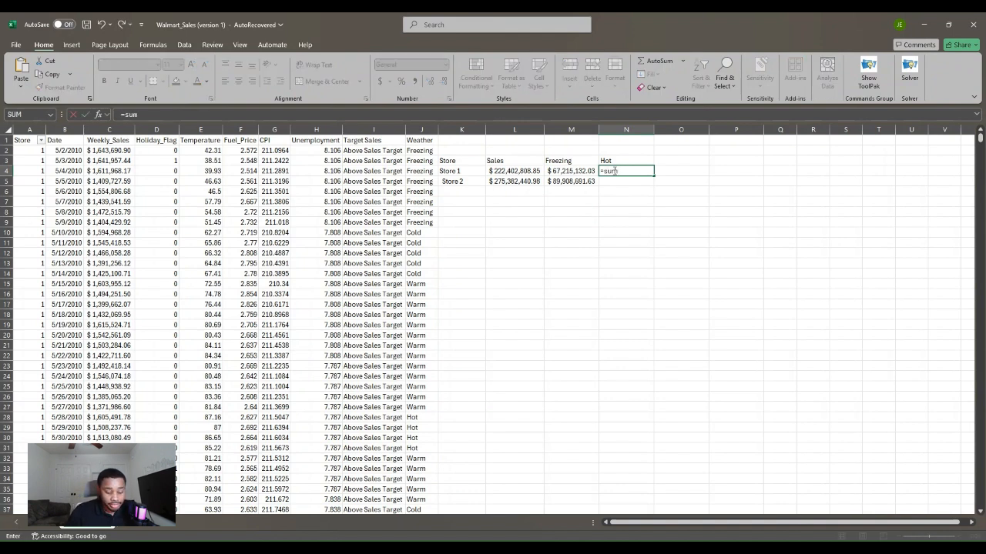
pyautogui.write('ifs')
pyautogui.press('Tab')
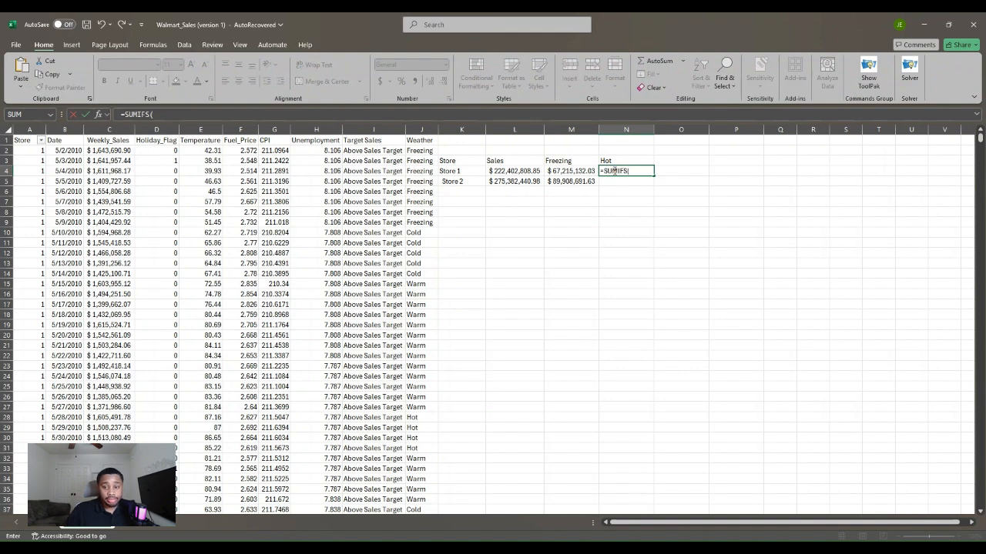
pyautogui.click(120, 138)
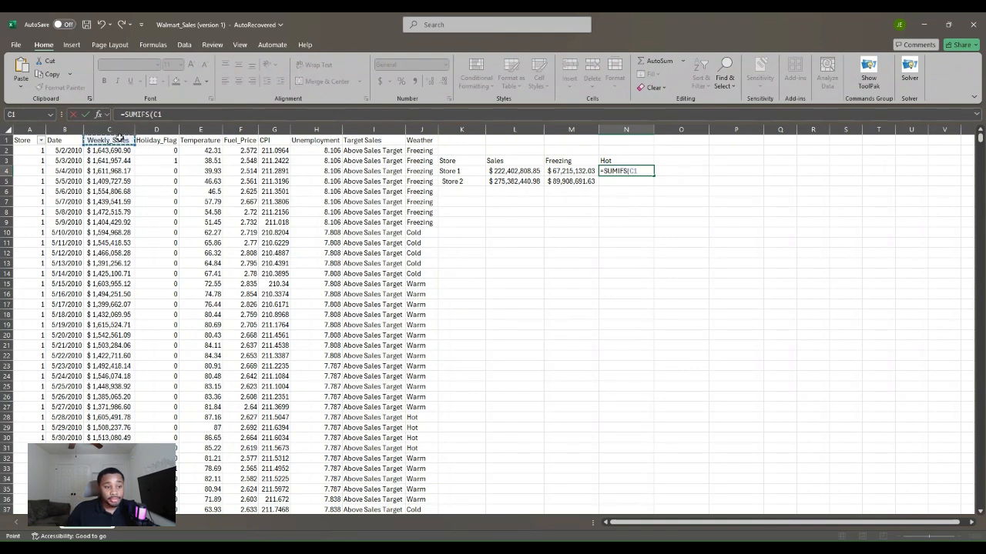
pyautogui.click(117, 130)
pyautogui.write(',')
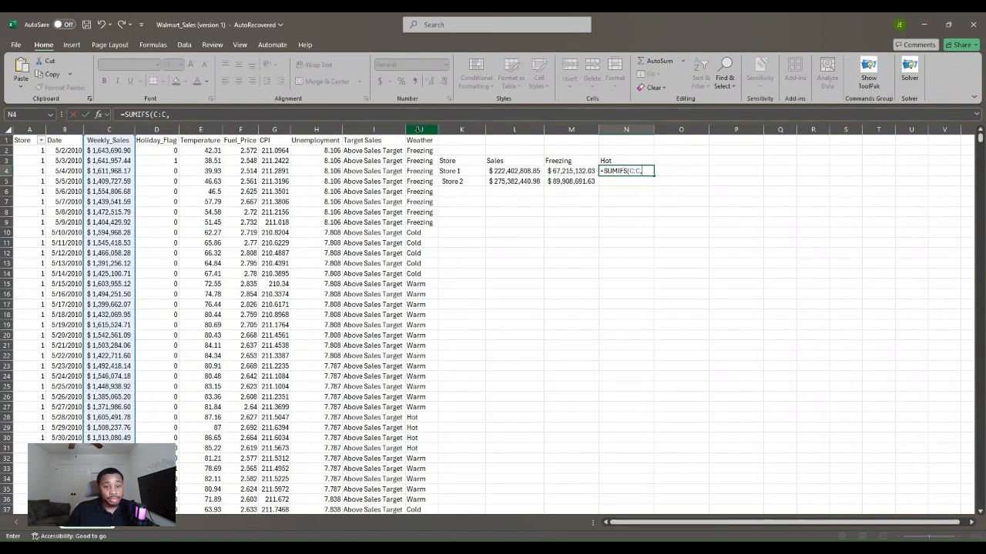
# Complete the N4 formula with the hot-weather and store 1 criteria as =SUMIFS(C:C,J:J,J28,A:A,A2).
pyautogui.click(420, 129)
pyautogui.write(',')
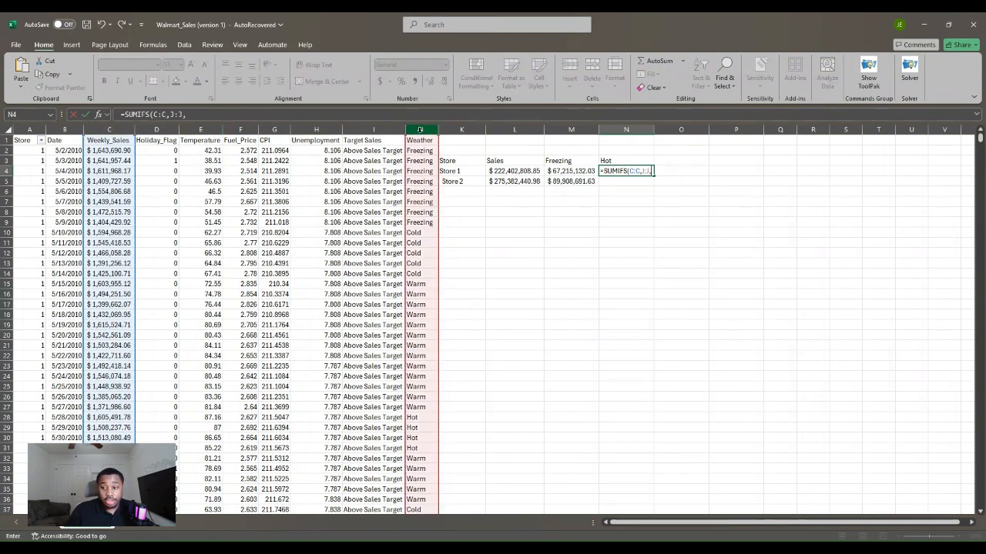
pyautogui.click(420, 418)
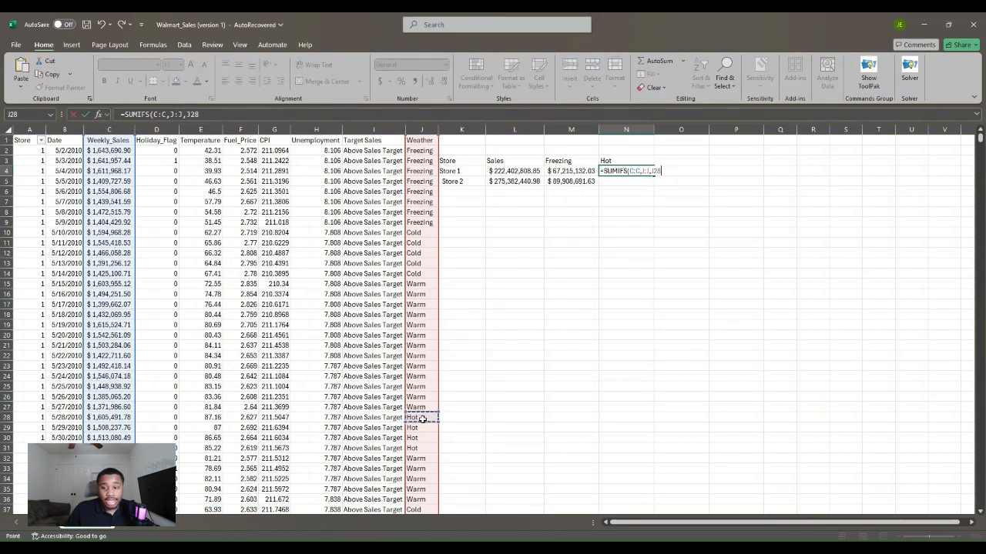
pyautogui.write(',')
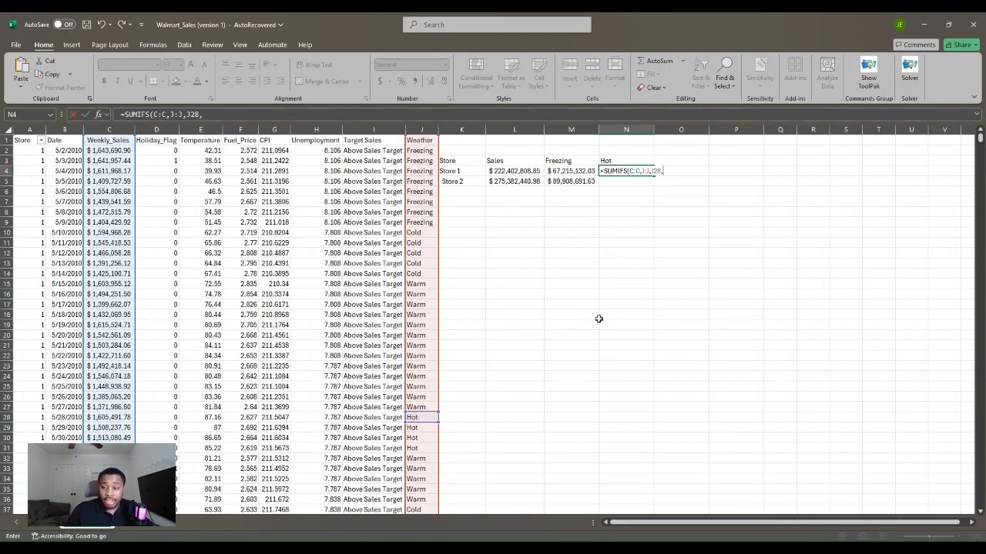
pyautogui.click(32, 131)
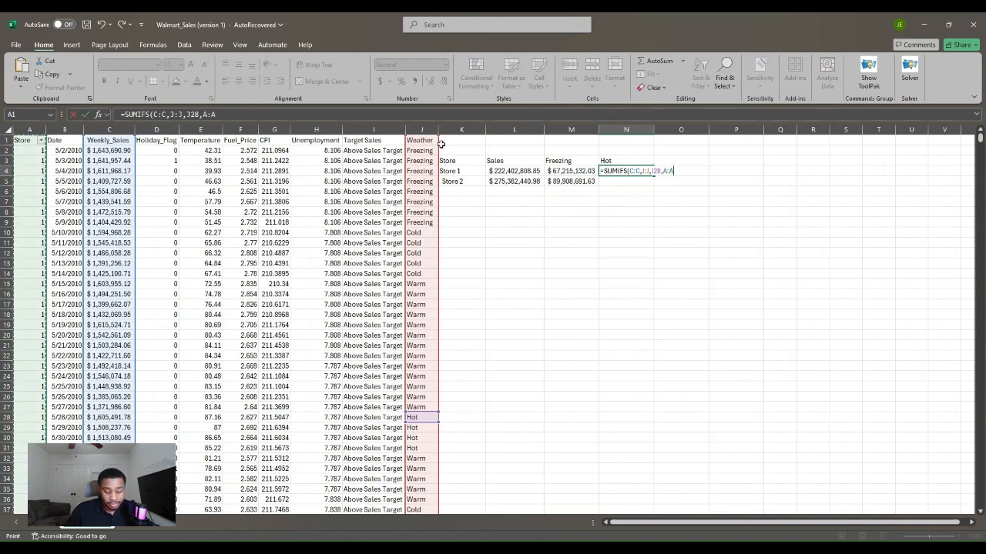
pyautogui.write(',')
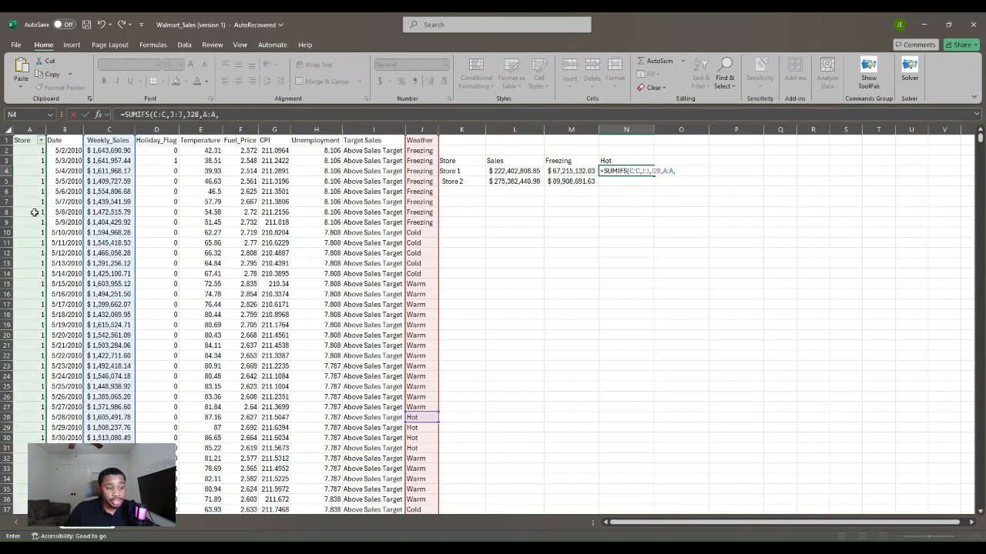
pyautogui.click(40, 149)
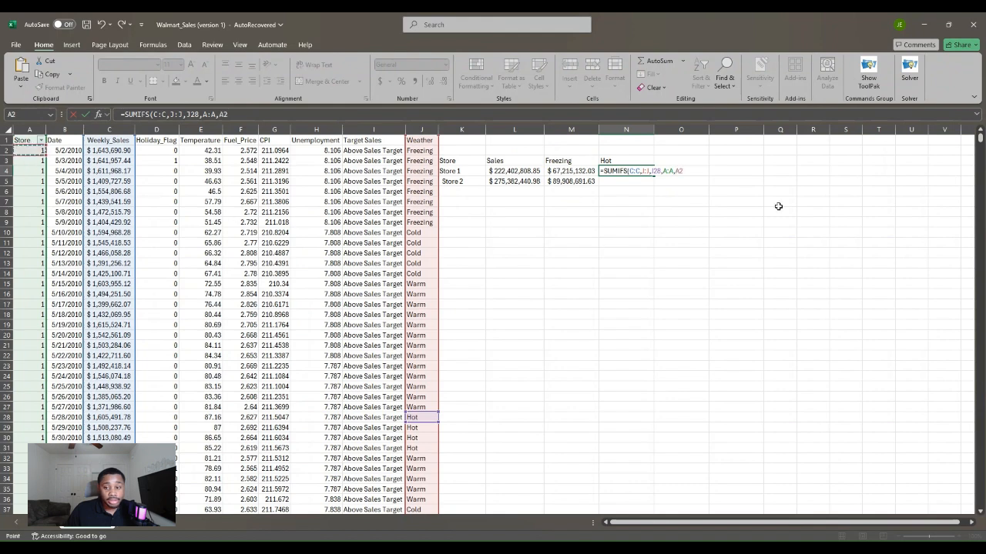
pyautogui.press('Return')
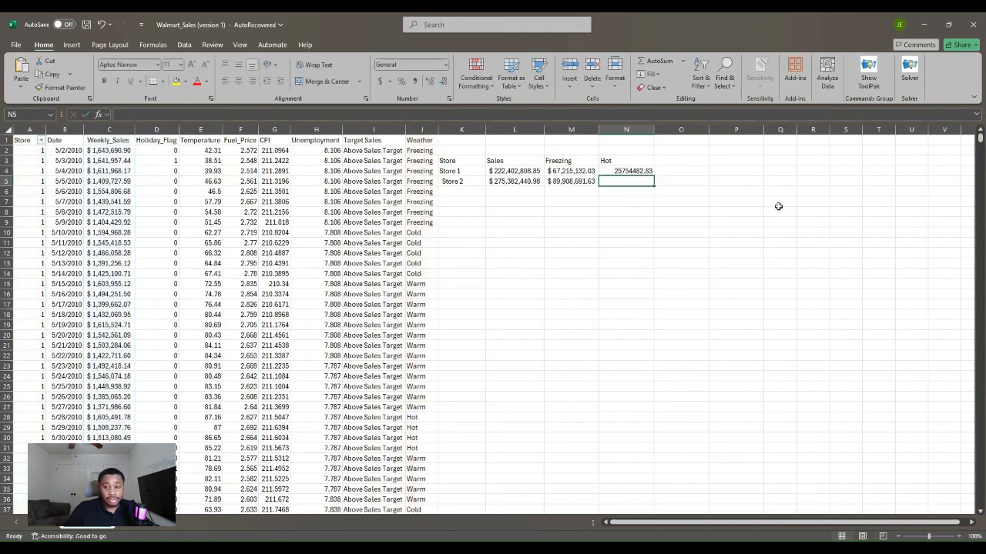
# Apply dollar accounting format to N4 and copy its SUMIFS formula down to N5.
pyautogui.click(627, 172)
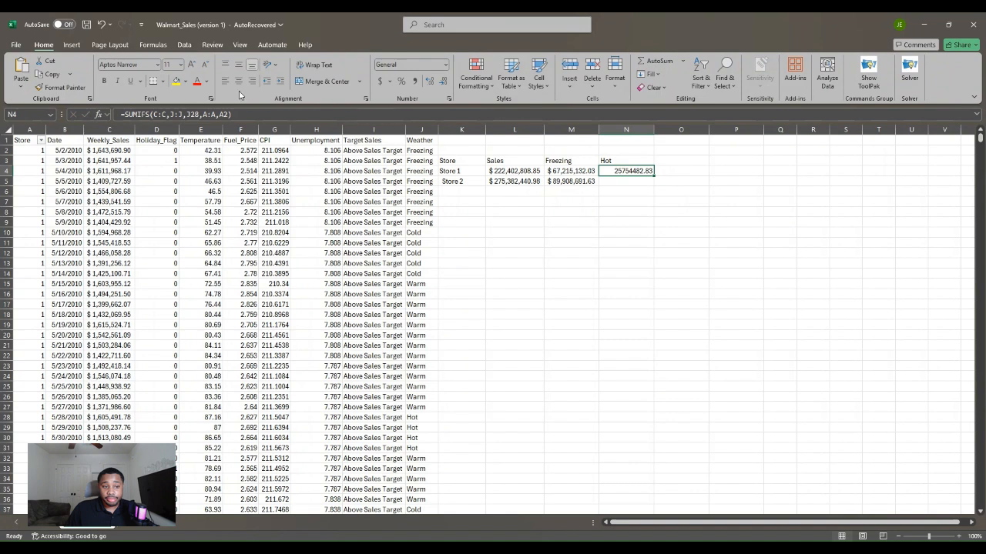
pyautogui.click(379, 81)
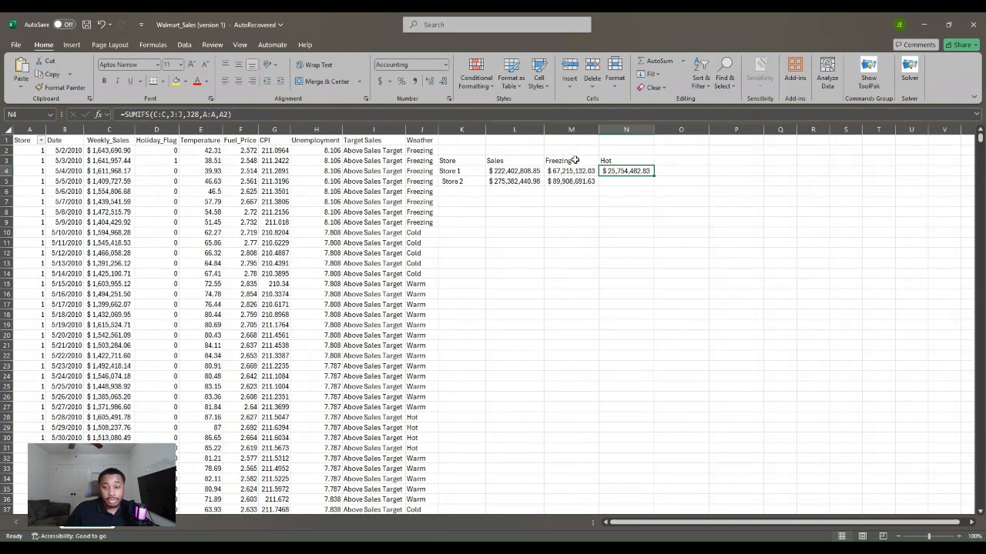
pyautogui.click(628, 183)
pyautogui.click(630, 171)
pyautogui.moveTo(654, 176); pyautogui.dragTo(638, 182)
# Replace the store criterion A3 in the N5 formula with store 2, keeping J29 as the weather criterion.
pyautogui.doubleClick(637, 182)
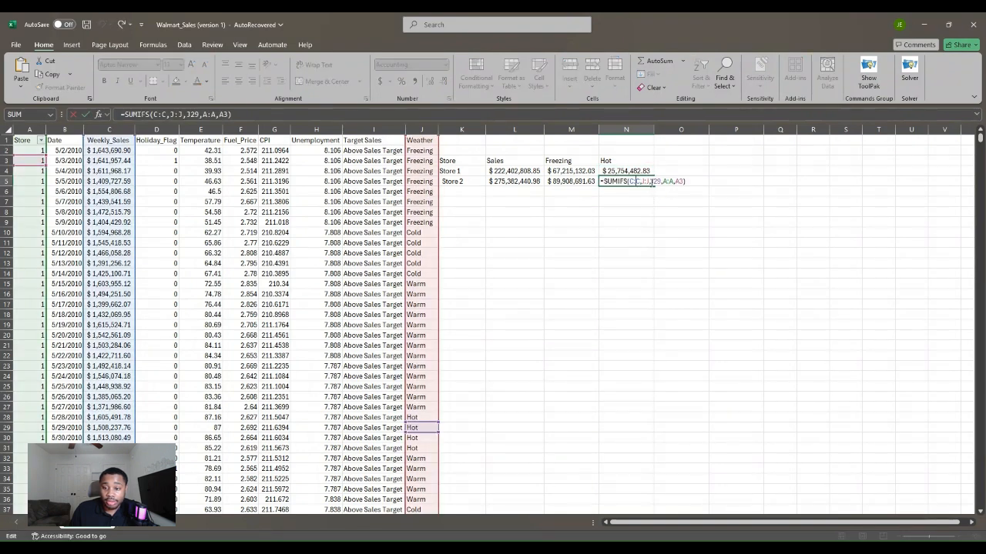
pyautogui.press('BackSpace')
pyautogui.press('BackSpace')
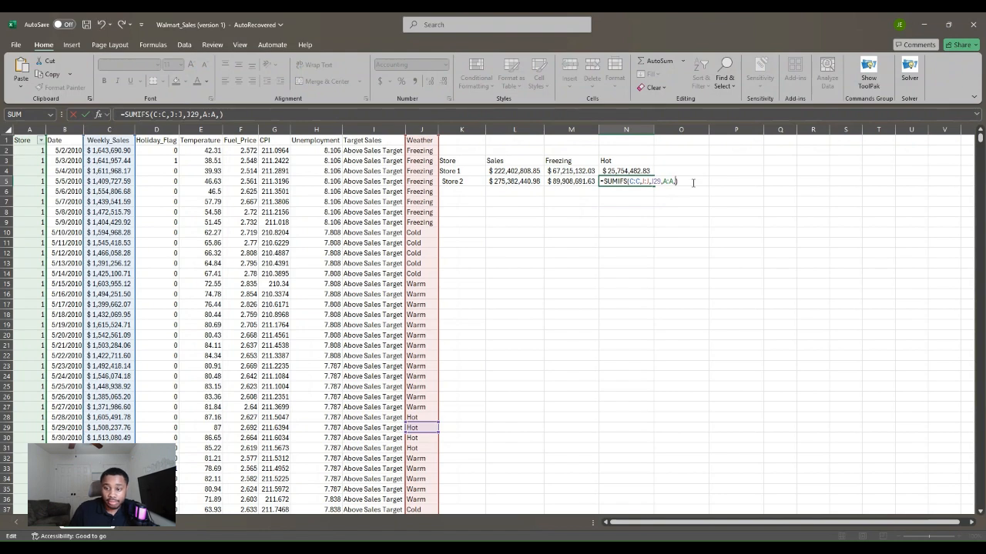
pyautogui.press('Return')
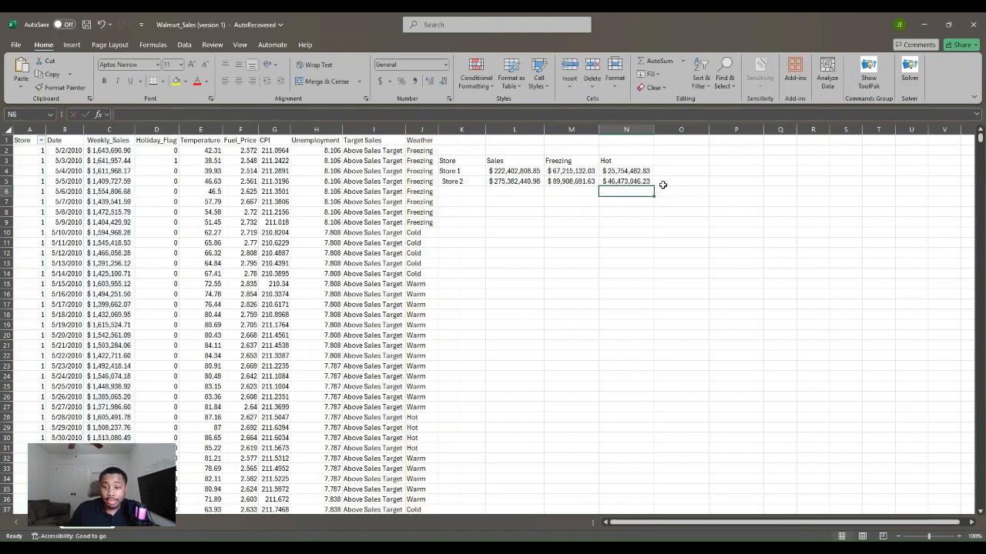